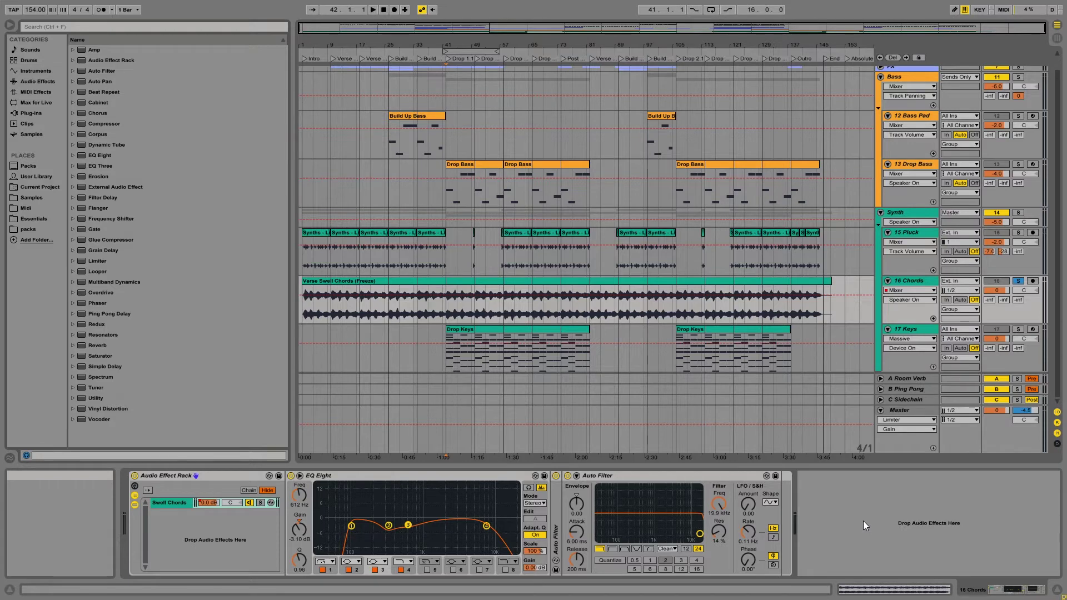
Start arrangement playback with the 16 Chords automation lane targeting Auto Filter Frequency
key("space")
Lower the chords' Auto Filter frequency, arm 16 Chords, and enable Automation Arm
mouse_move(719, 504)
left_mouse_down()
mouse_move(719, 531)
mouse_move(719, 500)
left_mouse_up()
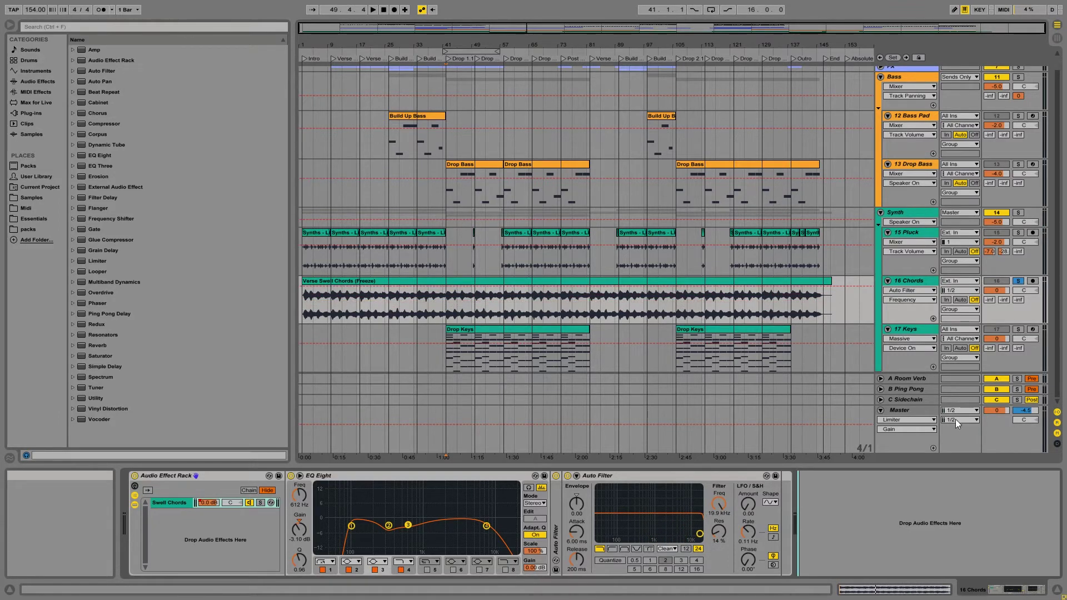
left_click(1035, 281)
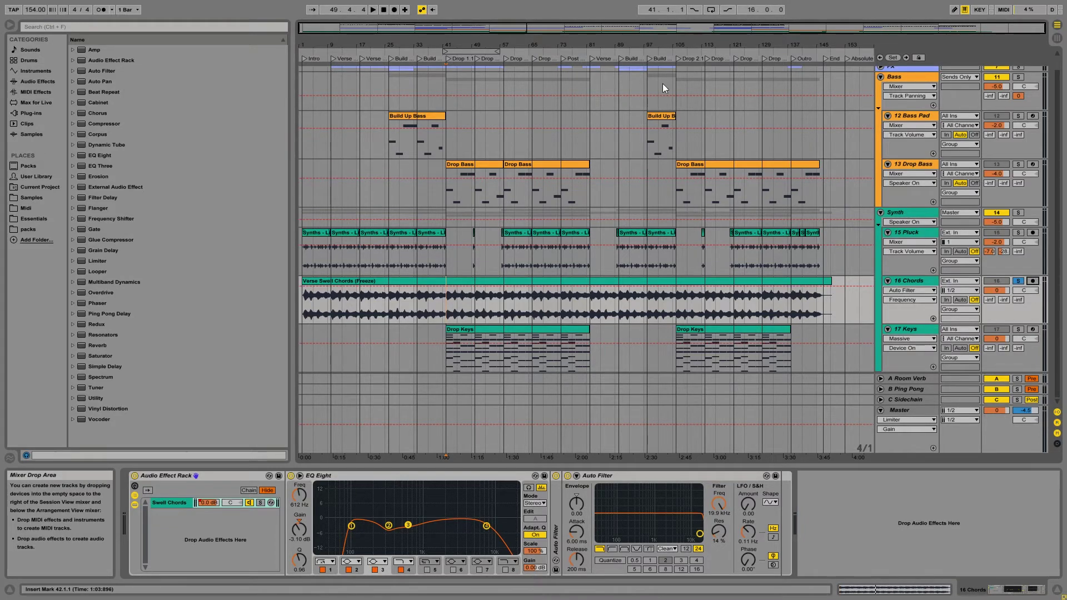
left_click(423, 10)
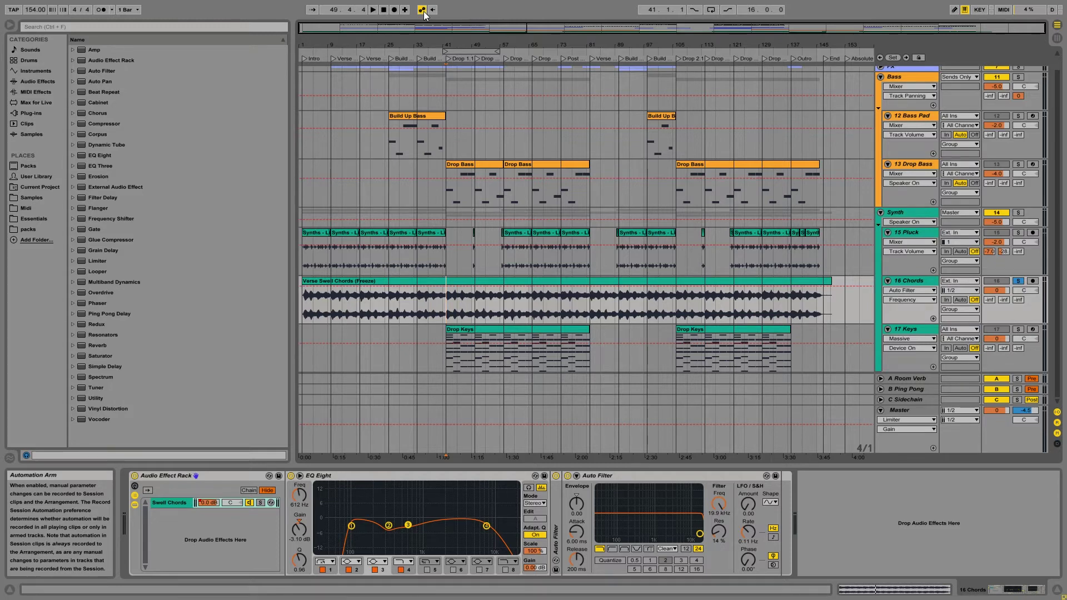
Record a downward Auto Filter frequency sweep on 16 Chords, then zoom to bars 40–51
left_click(394, 11)
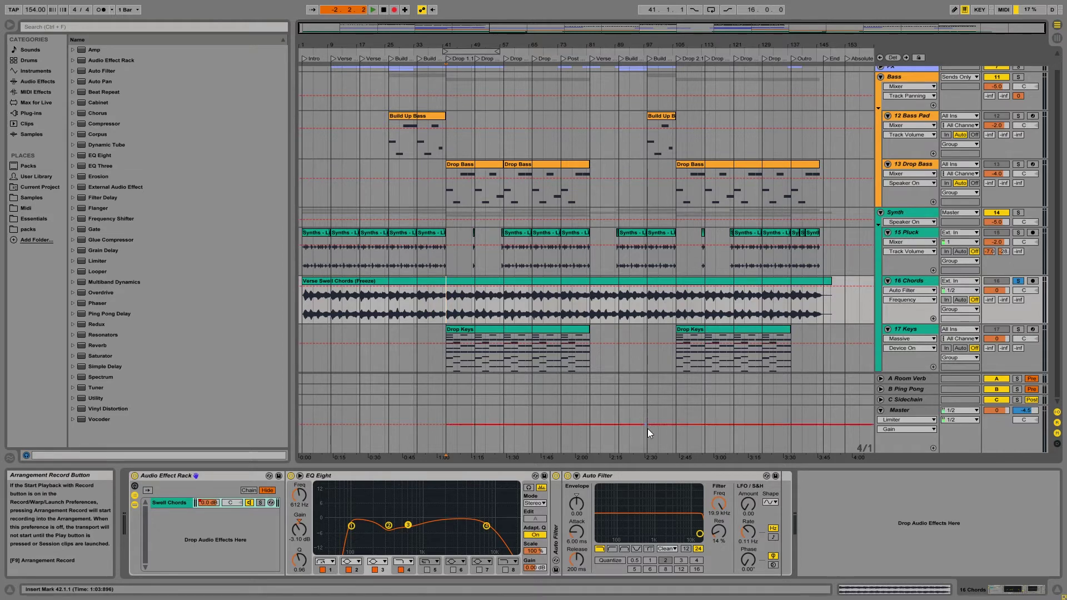
mouse_move(722, 501)
left_mouse_down()
mouse_move(722, 534)
mouse_move(722, 498)
left_mouse_up()
key("space")
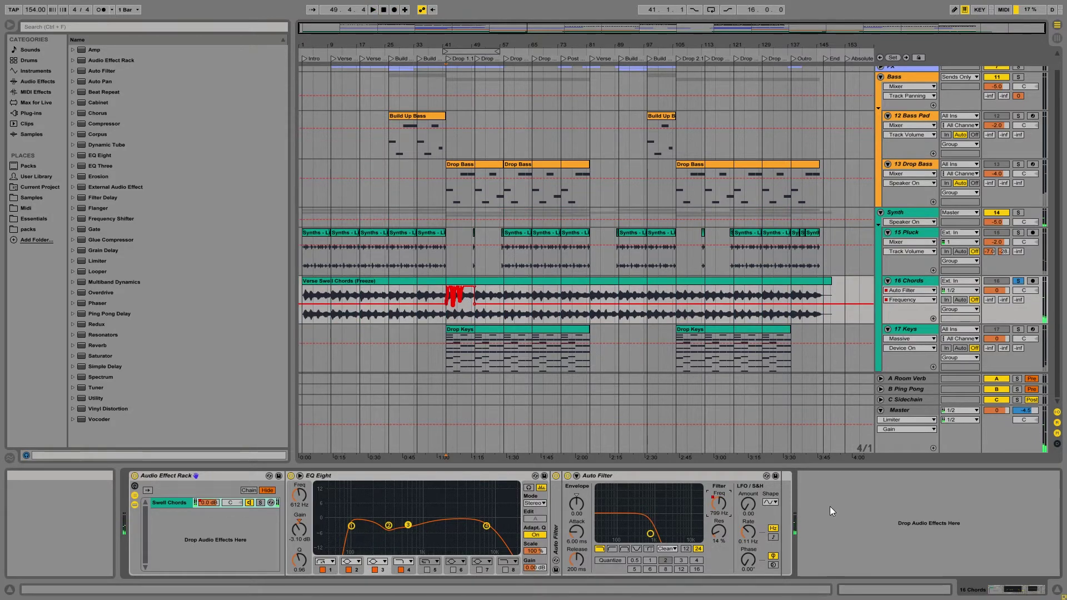
left_click_drag(421, 44, 421, 64)
mouse_move(494, 32)
left_mouse_down()
mouse_move(494, 62)
mouse_move(493, 33)
left_mouse_up()
Play back the recorded filter sweep from bar 42 and stop near bar 49
key("space")
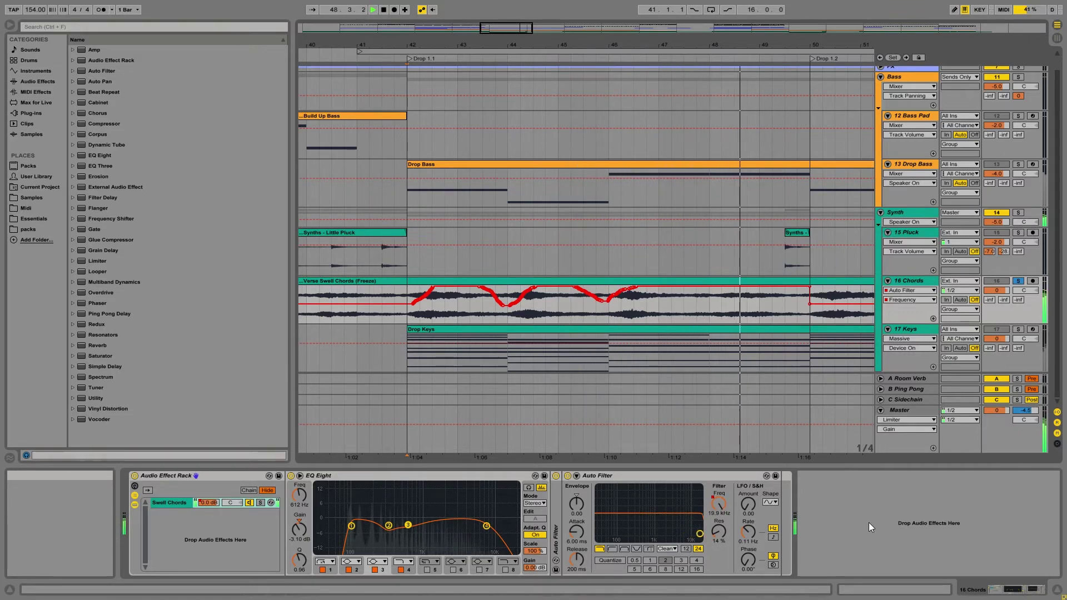
key("space")
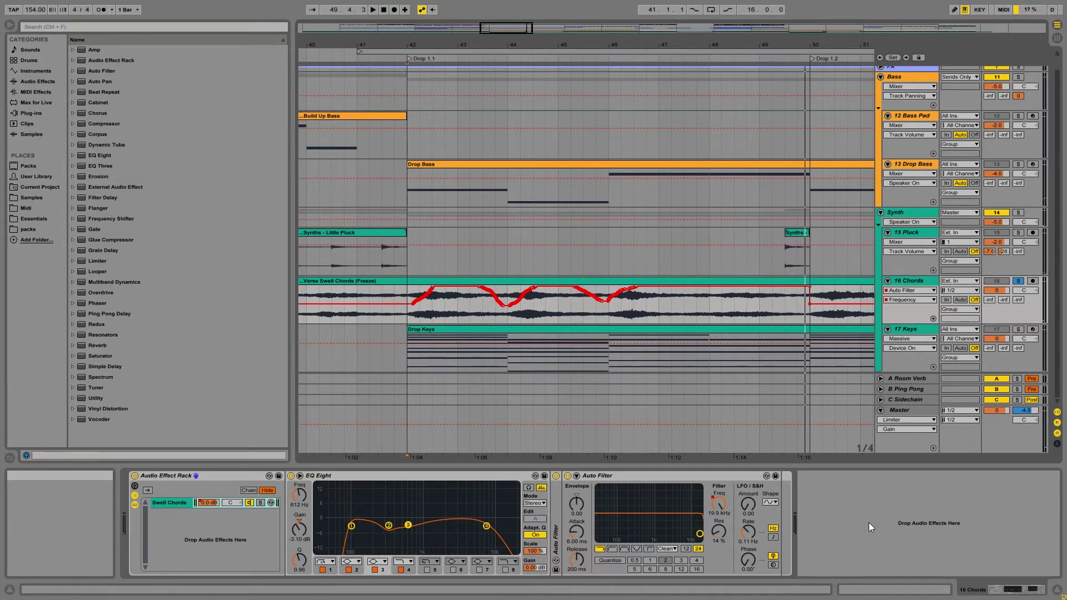
In Session View, select and solo 13 Drop Bass and launch its Drop Bass clip
key("Tab")
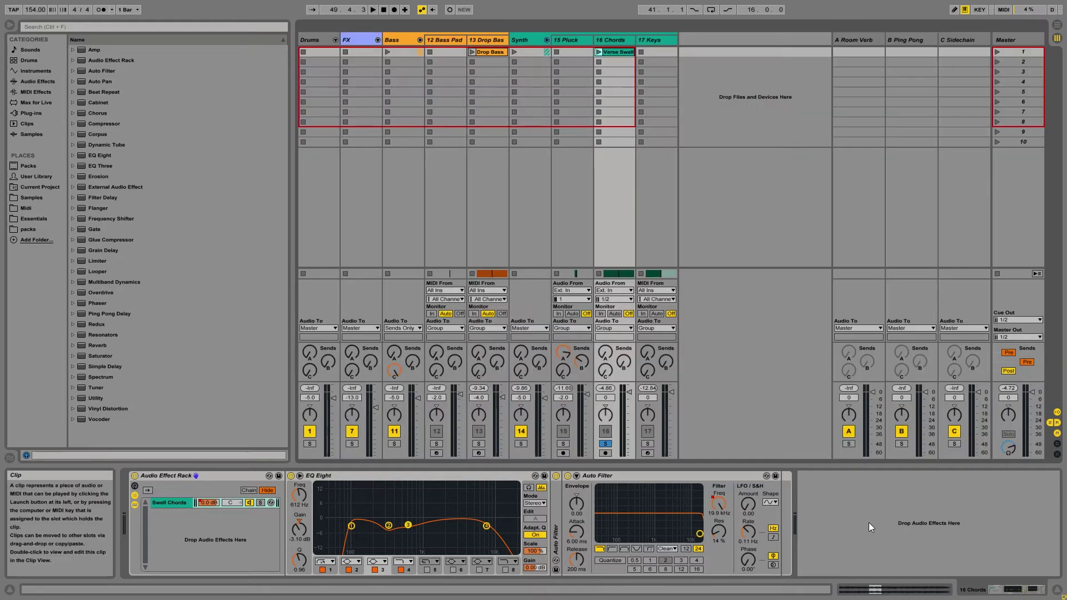
left_click(488, 39)
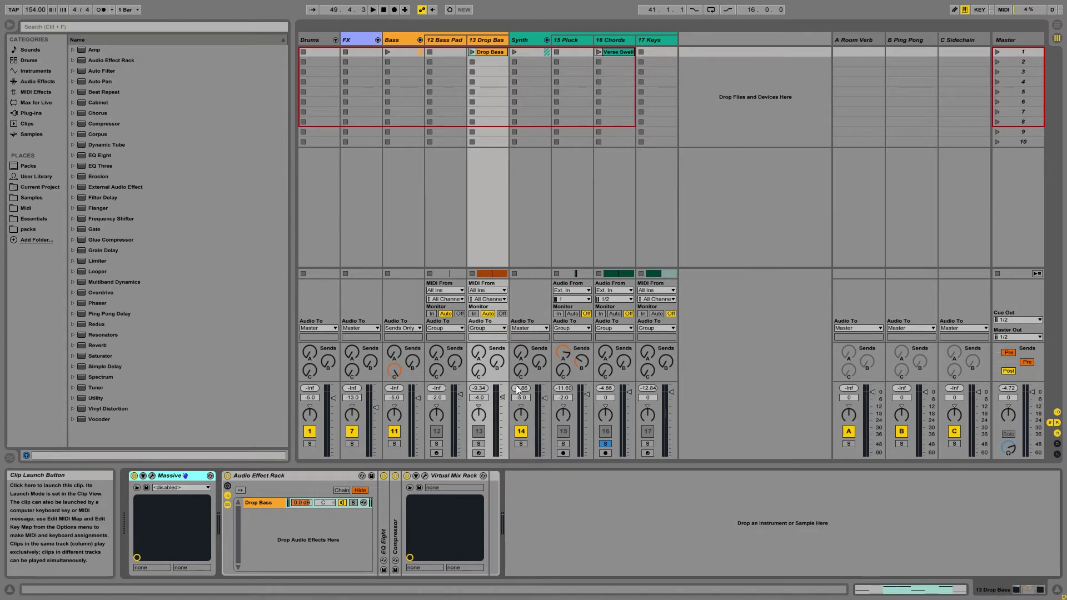
left_click(479, 443)
left_click(472, 52)
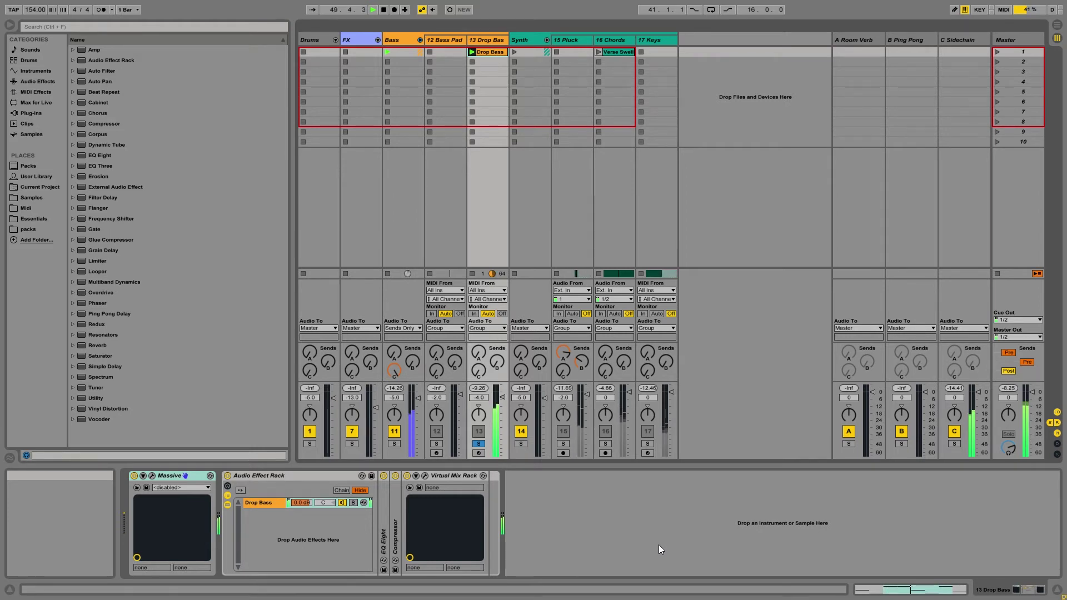
Append Auto Filter to the Drop Bass chain, opening cutoff to 19.9 kHz then lowering it to 10.0 kHz
left_click(95, 71)
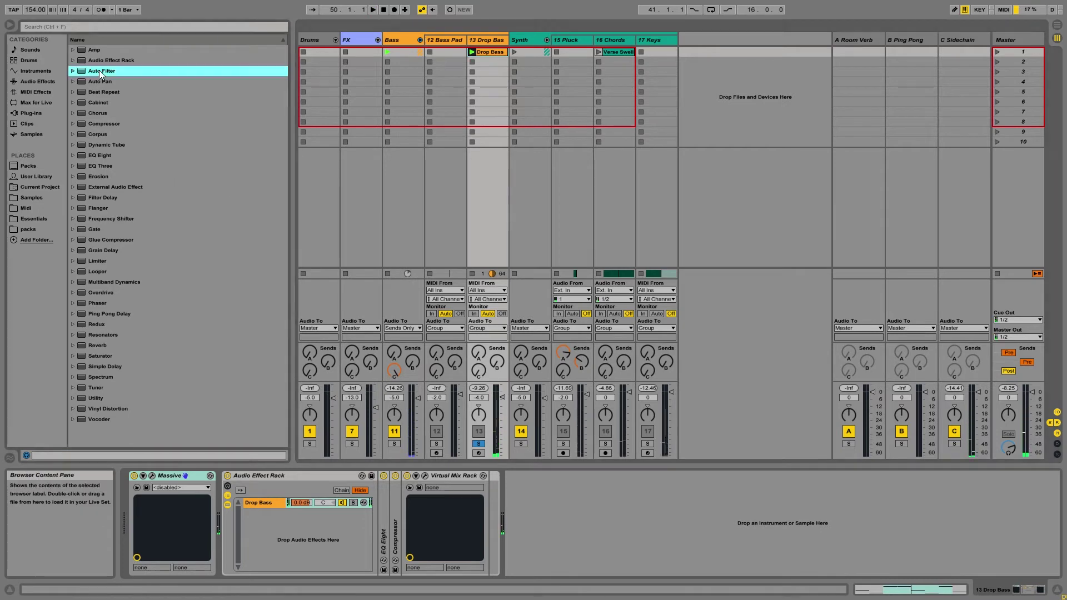
mouse_move(456, 431)
left_mouse_down()
mouse_move(492, 470)
mouse_move(490, 486)
left_mouse_up()
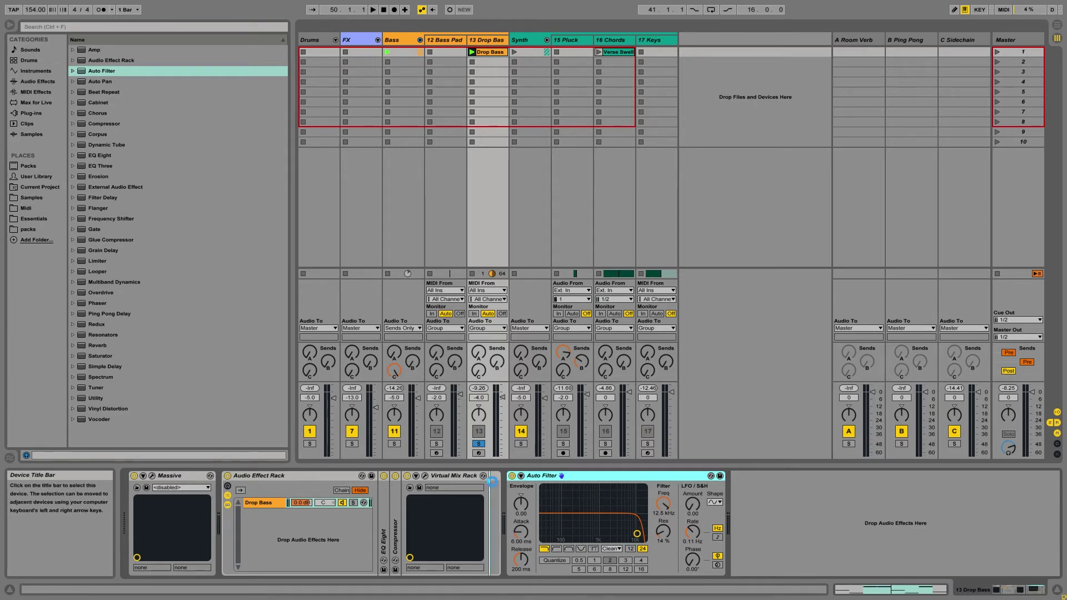
left_click_drag(529, 490, 752, 522)
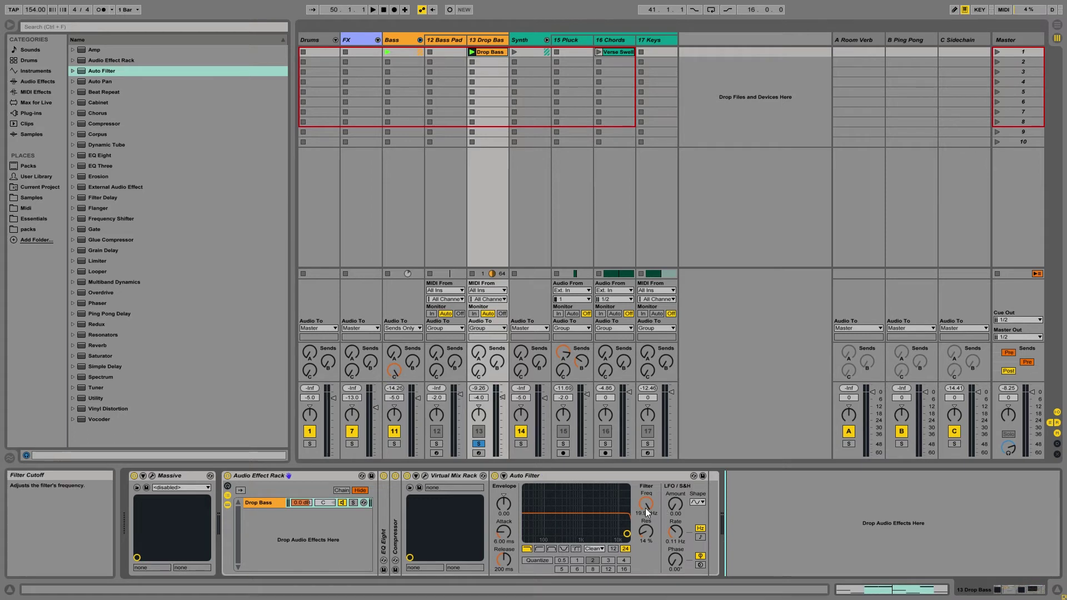
mouse_move(645, 508)
left_mouse_down()
mouse_move(645, 534)
mouse_move(645, 517)
left_mouse_up()
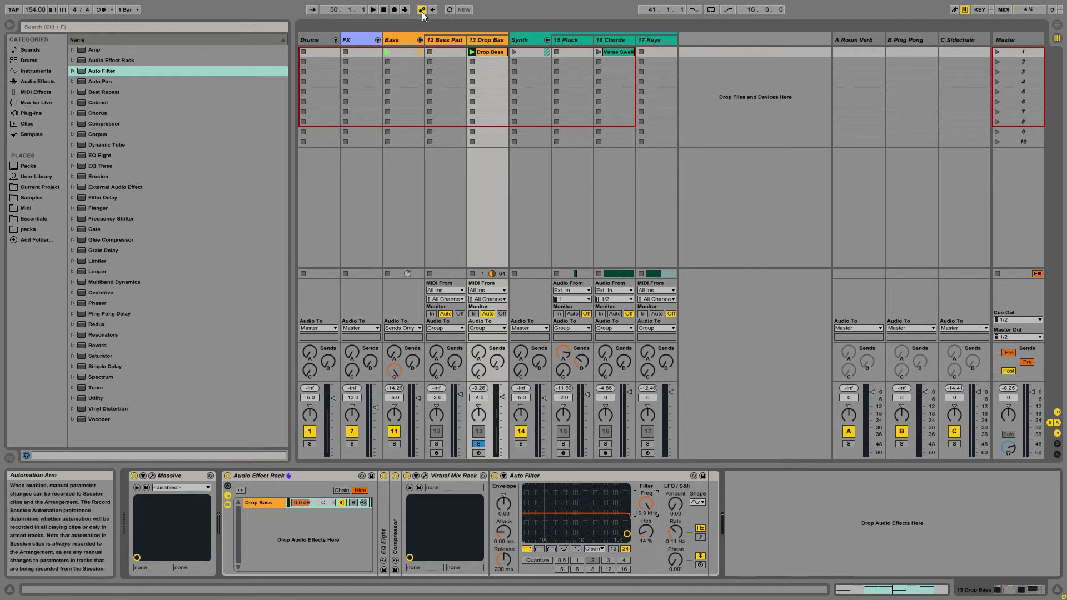
Session-record an Auto Filter frequency sweep into the playing Drop Bass clip, ending at 19.9 kHz
left_click(450, 10)
mouse_move(646, 503)
left_mouse_down()
mouse_move(646, 534)
mouse_move(646, 497)
left_mouse_up()
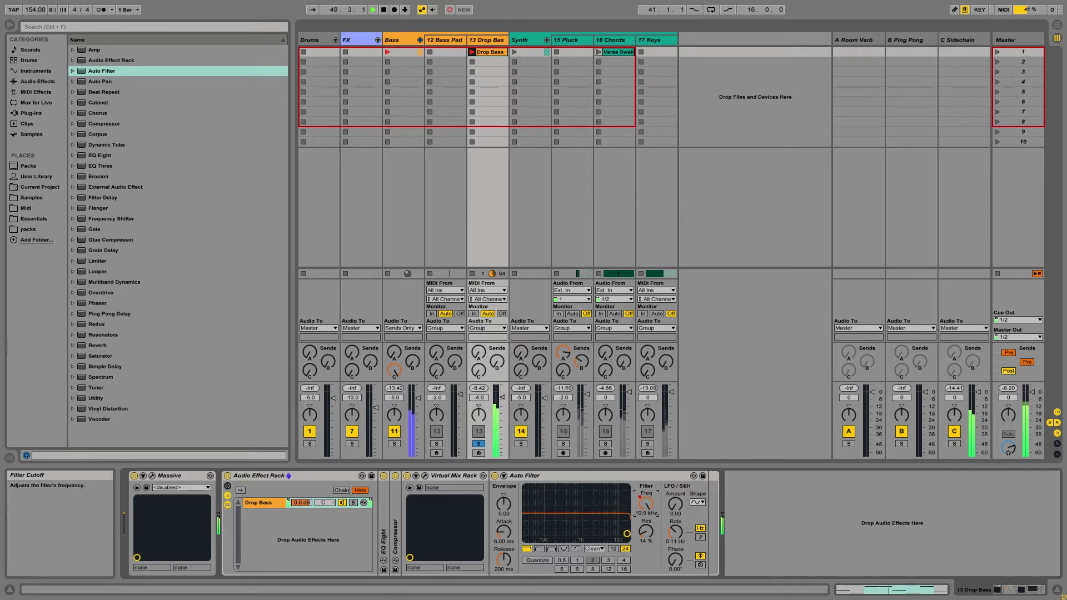
double_click(498, 51)
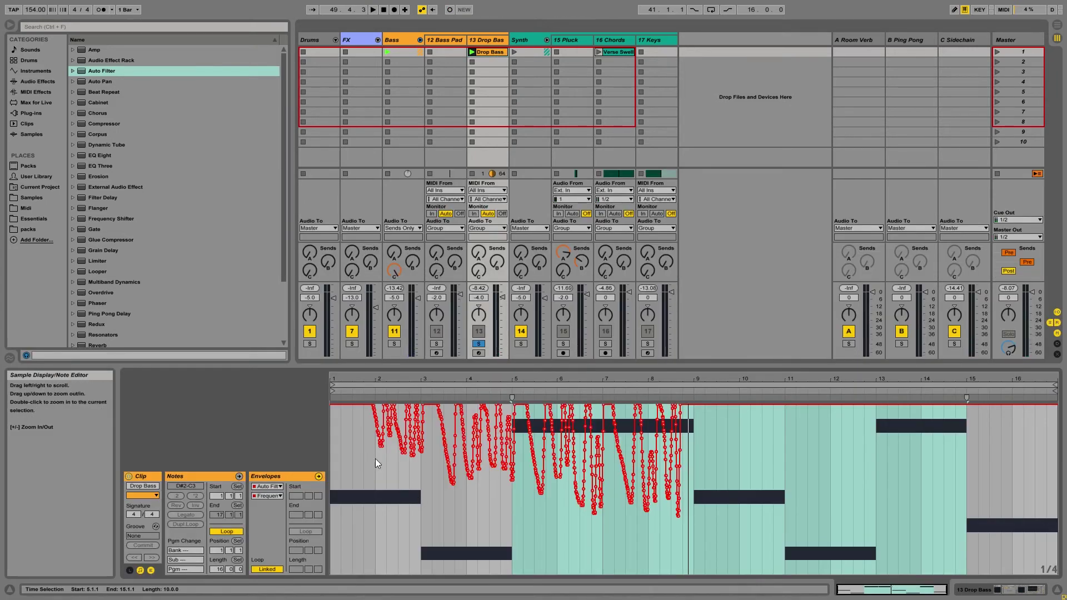
double_click(493, 38)
key("space")
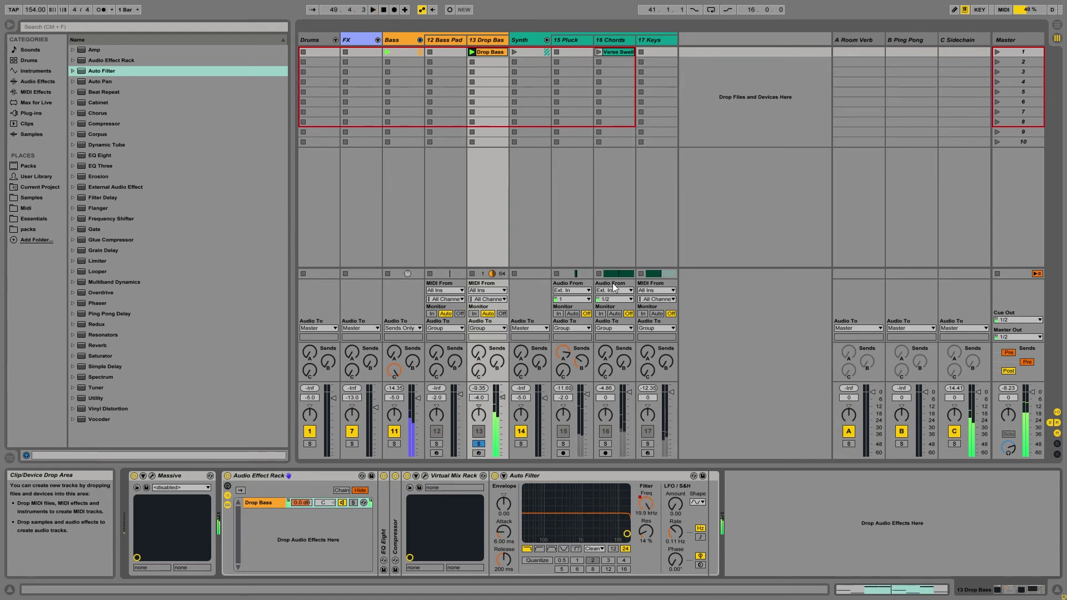
Delete the existing Freq automation, arm track 13, and start session recording with count-in
right_click(644, 501)
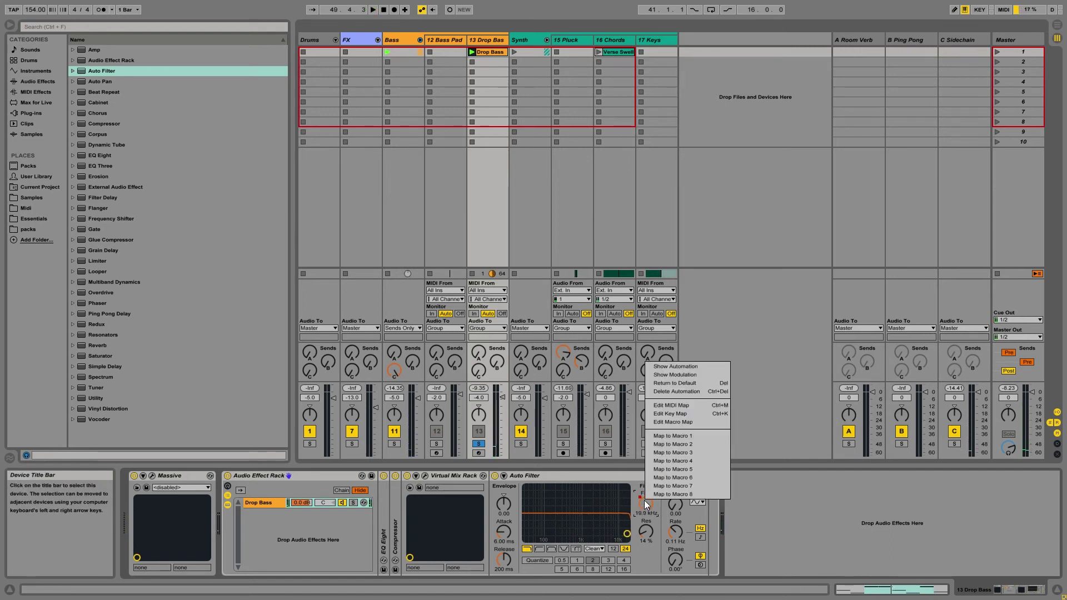
left_click(677, 392)
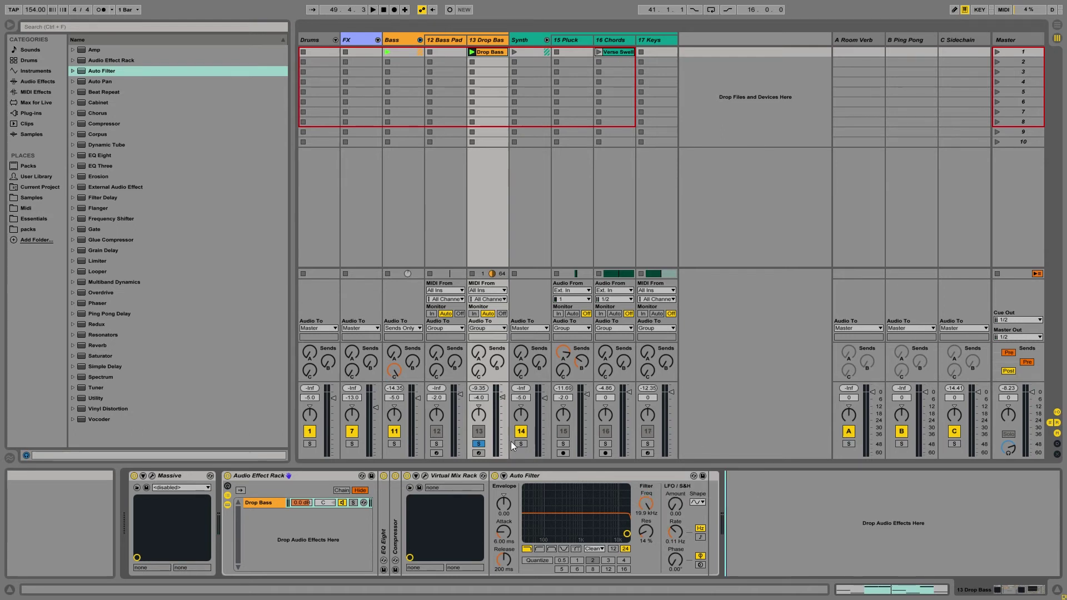
left_click(478, 453)
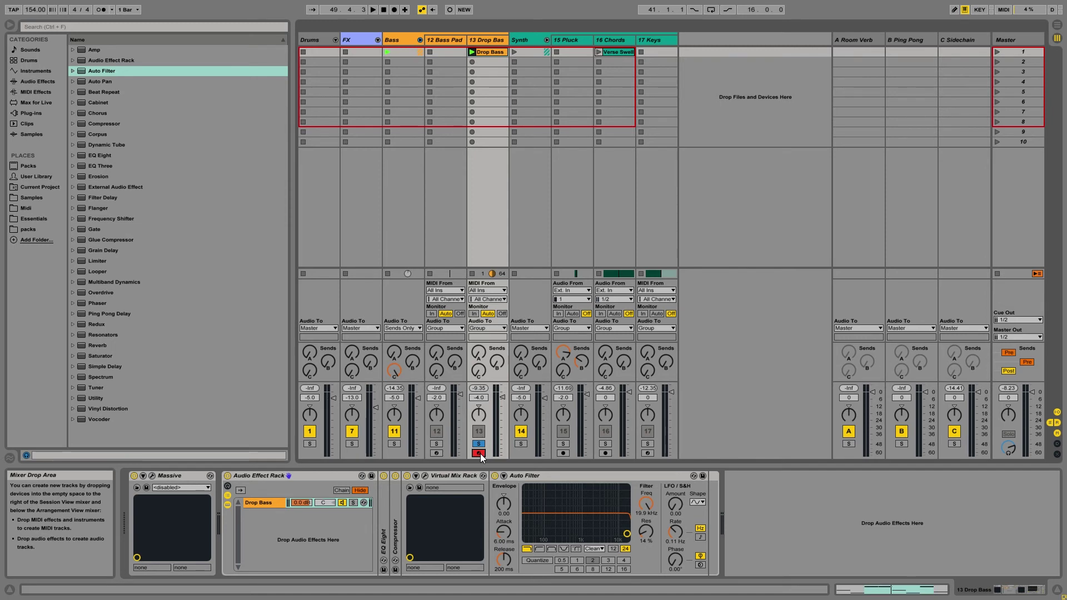
left_click(450, 11)
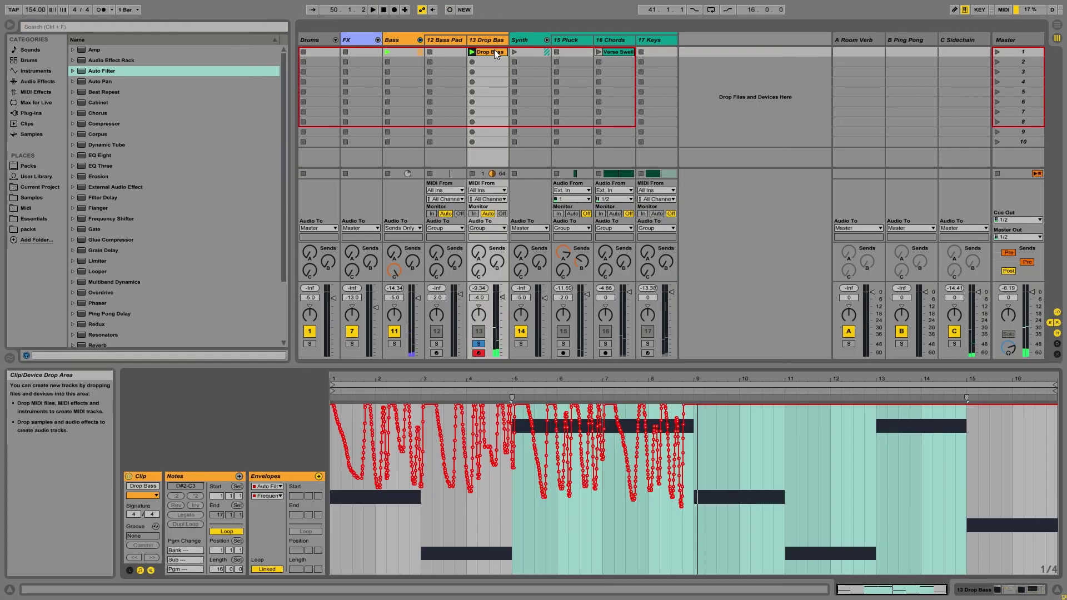
Open the Drop Bass clip editor, play the clip, and return to the track's device chain
left_click(494, 50)
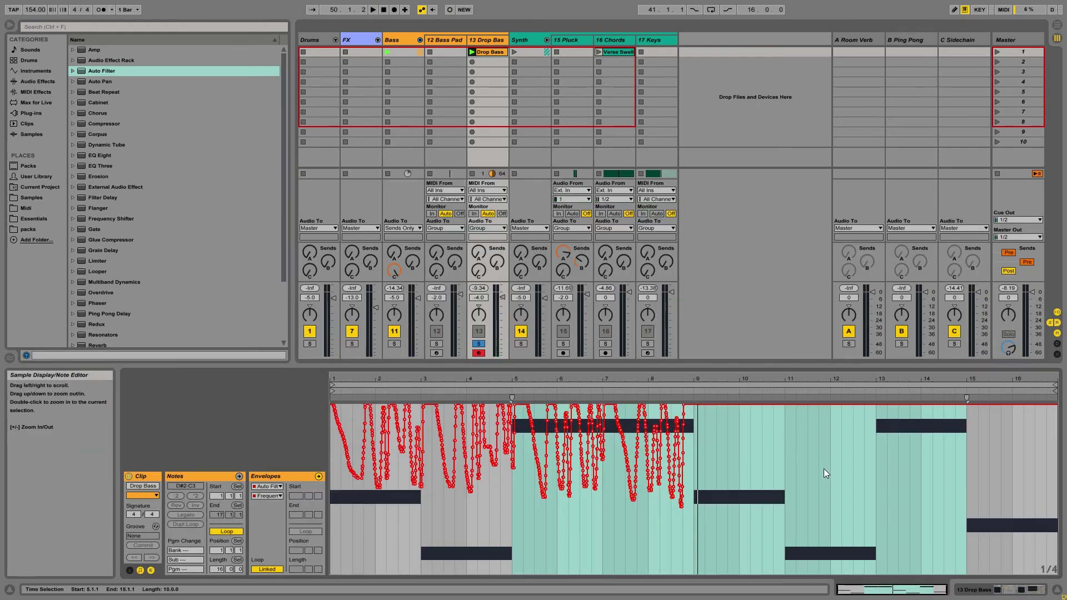
key("space")
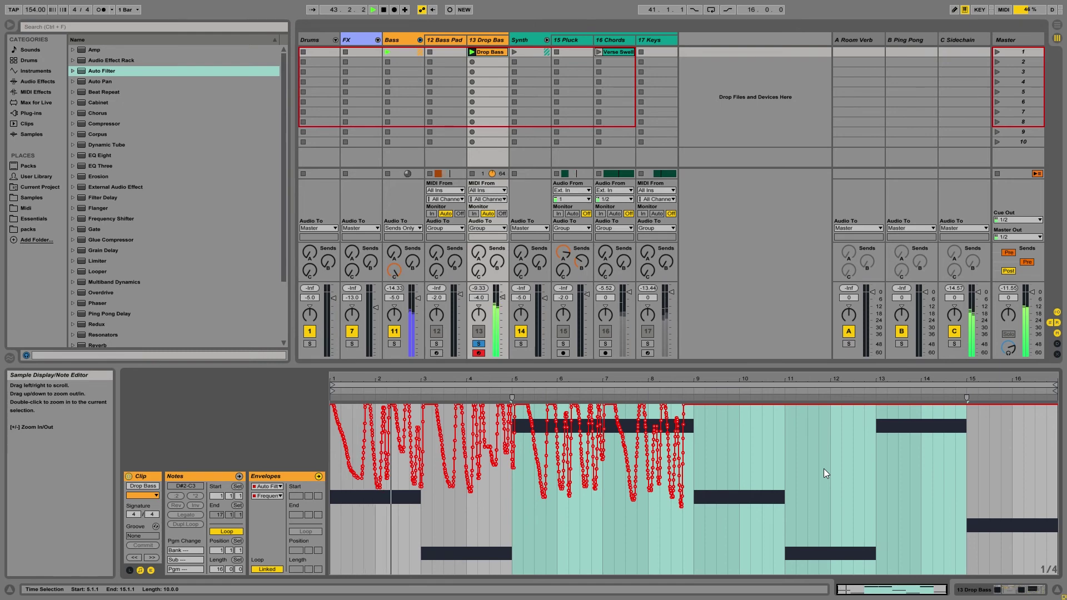
double_click(492, 39)
Let the Drop Bass clip play through its new Auto Filter envelope, then stop the transport
left_click(812, 519)
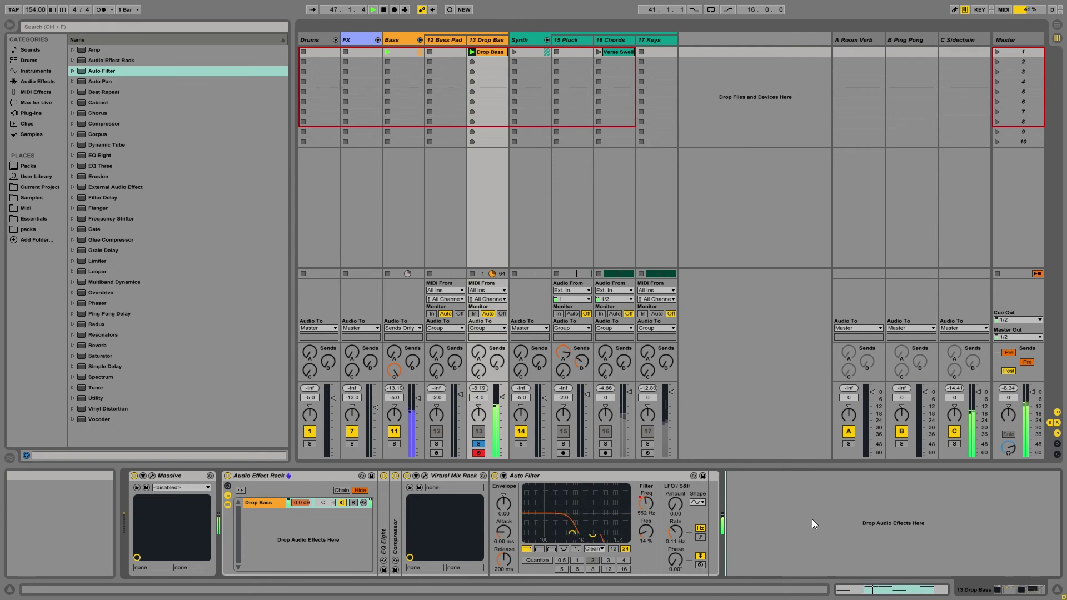